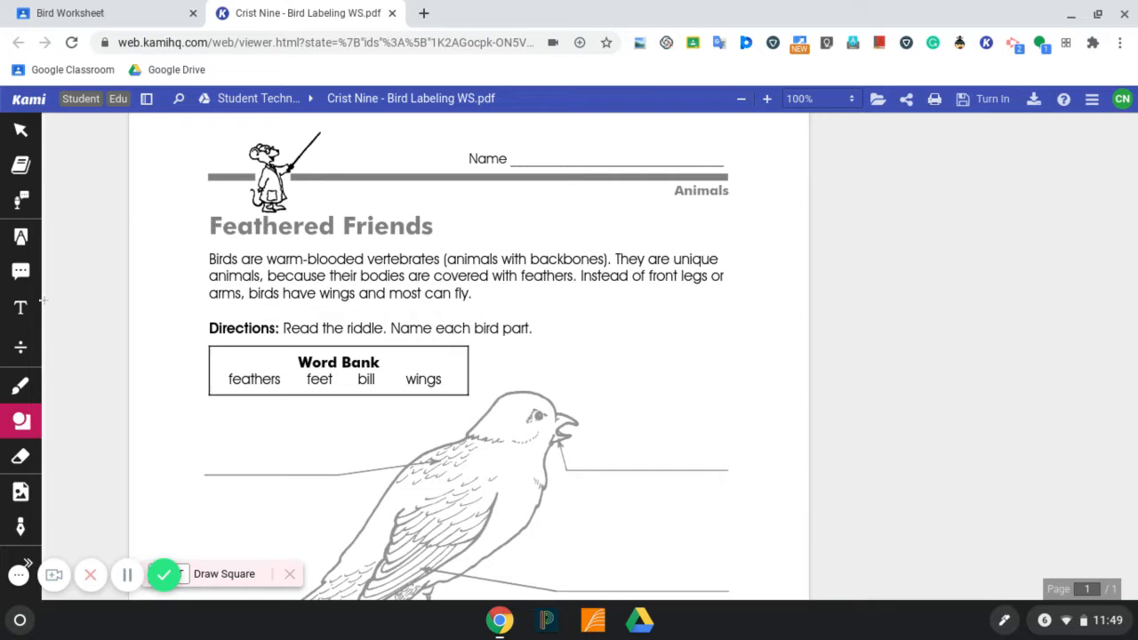
- Look up the word "vertebrates" from the first sentence with the Dictionary tool, and close the definition
{"action": "left_click", "coordinate": [22, 138]}
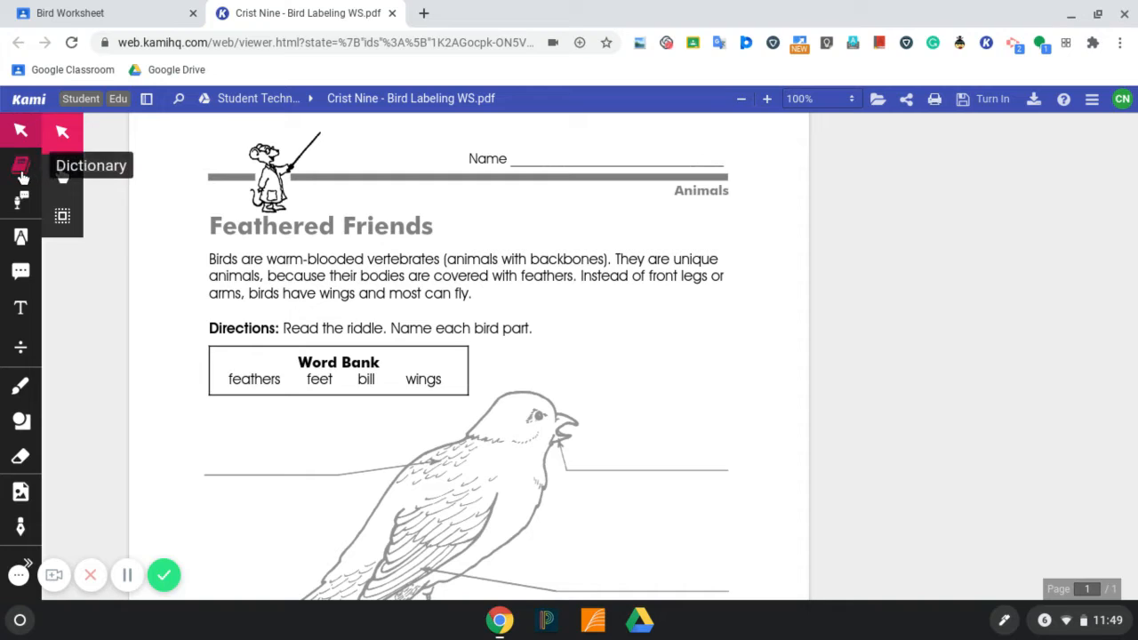
{"action": "left_click", "coordinate": [21, 174]}
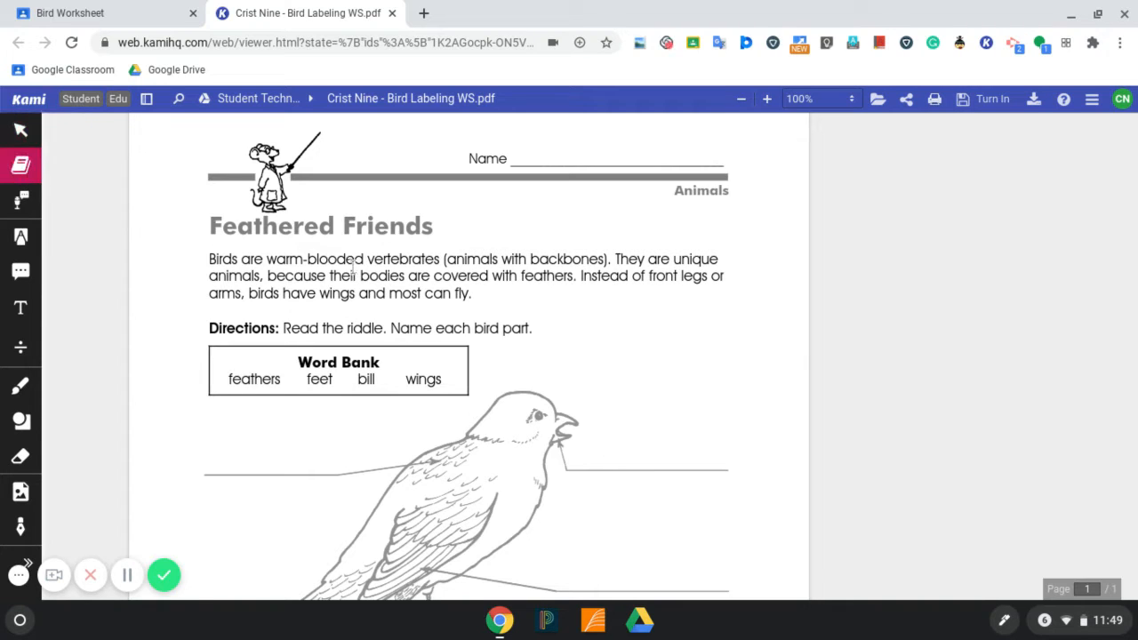
{"action": "left_click_drag", "start_coordinate": [368, 260], "coordinate": [440, 260]}
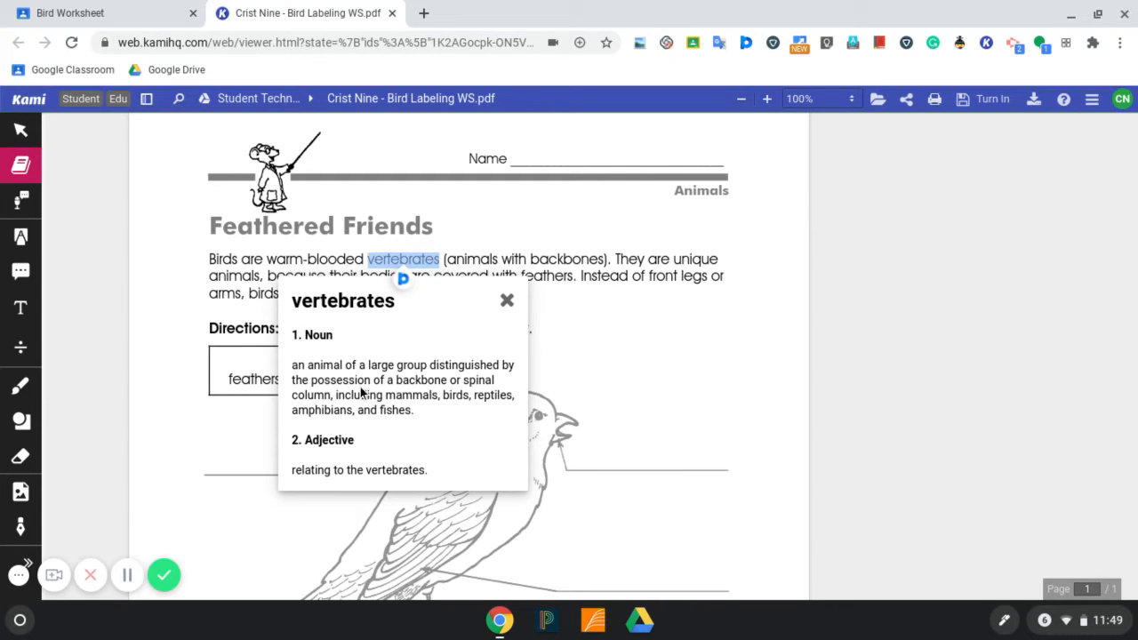
{"action": "left_click", "coordinate": [507, 303]}
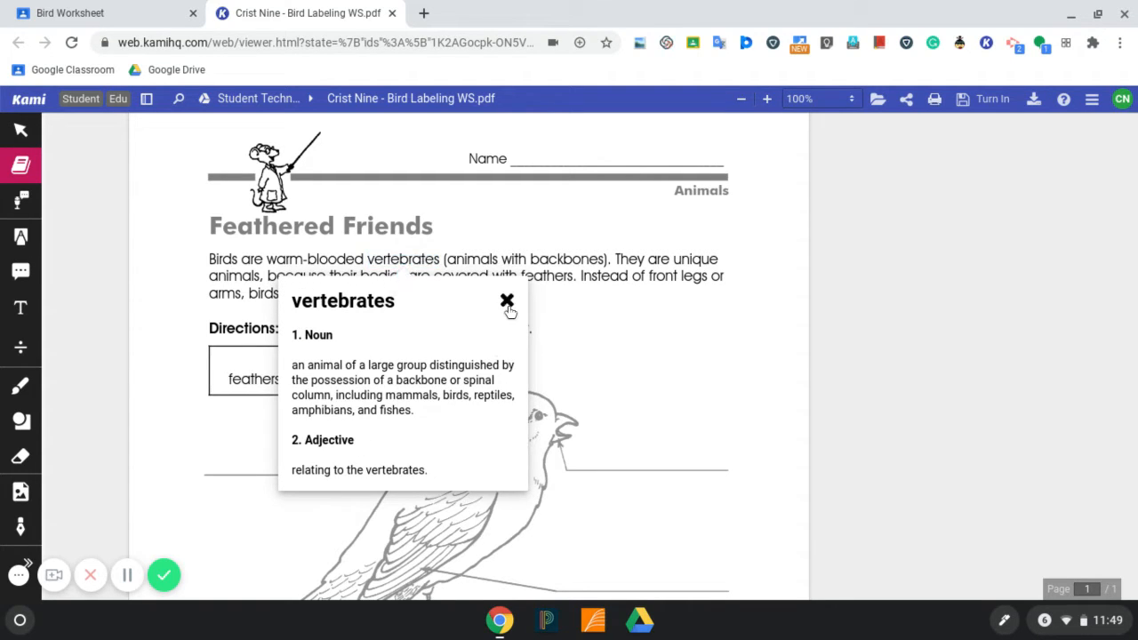
- Have the worksheet read aloud from "Birds are warm-blooded vertebrates" with Text To Speech at a raised volume, and stop the playback
{"action": "left_click", "coordinate": [25, 204]}
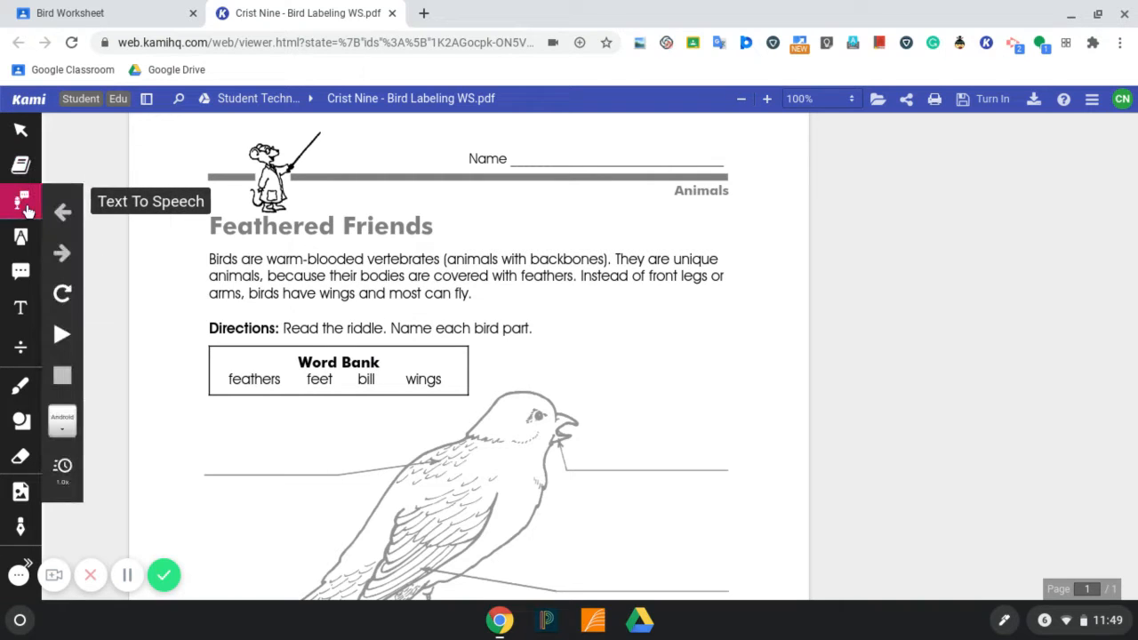
{"action": "left_click_drag", "start_coordinate": [207, 258], "coordinate": [439, 260]}
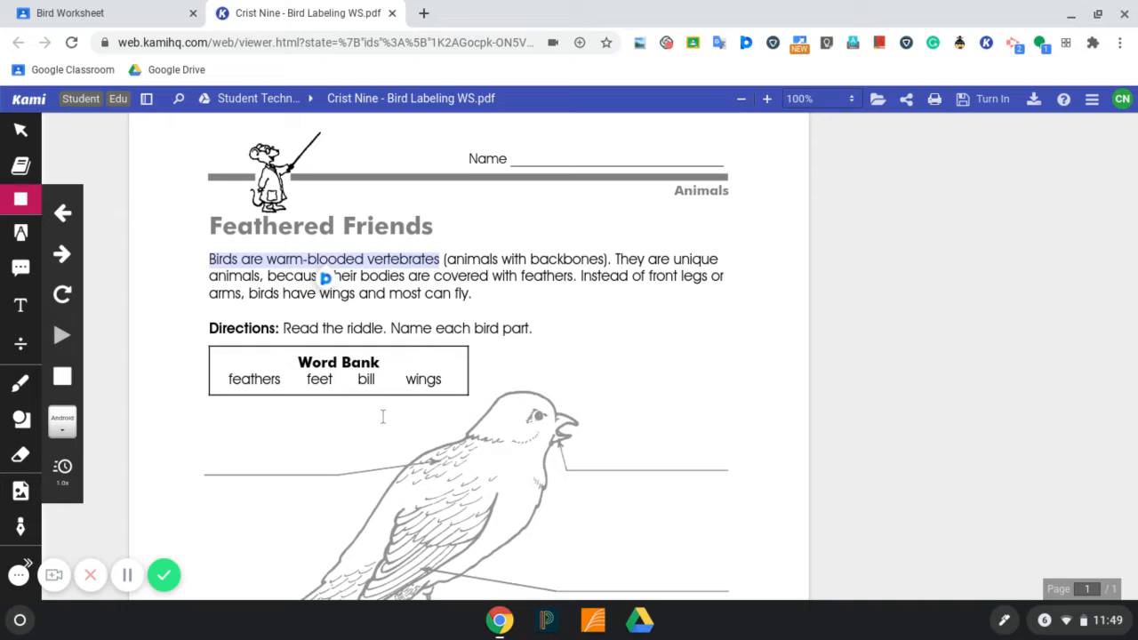
{"action": "key", "text": "XF86AudioRaiseVolume"}
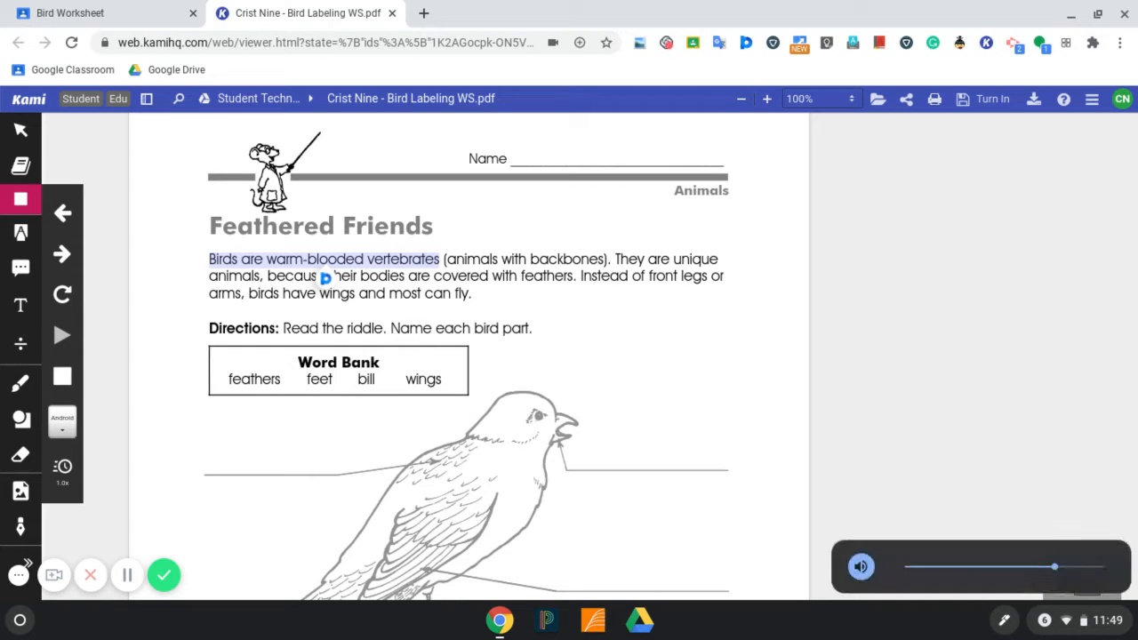
{"action": "key", "text": "XF86AudioRaiseVolume"}
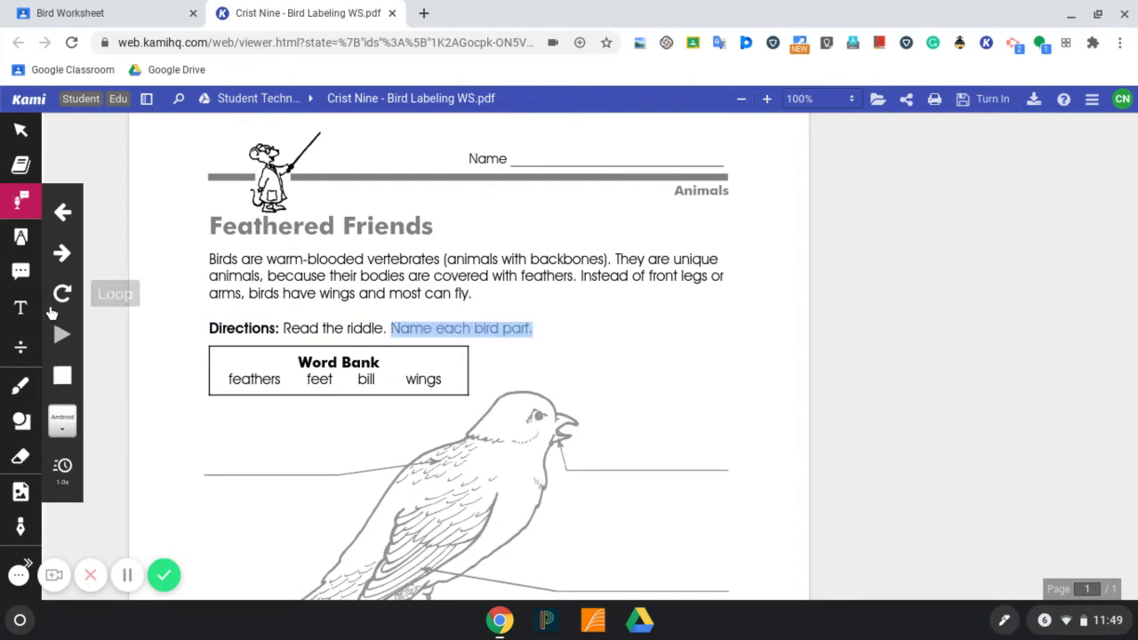
{"action": "left_click", "coordinate": [63, 378]}
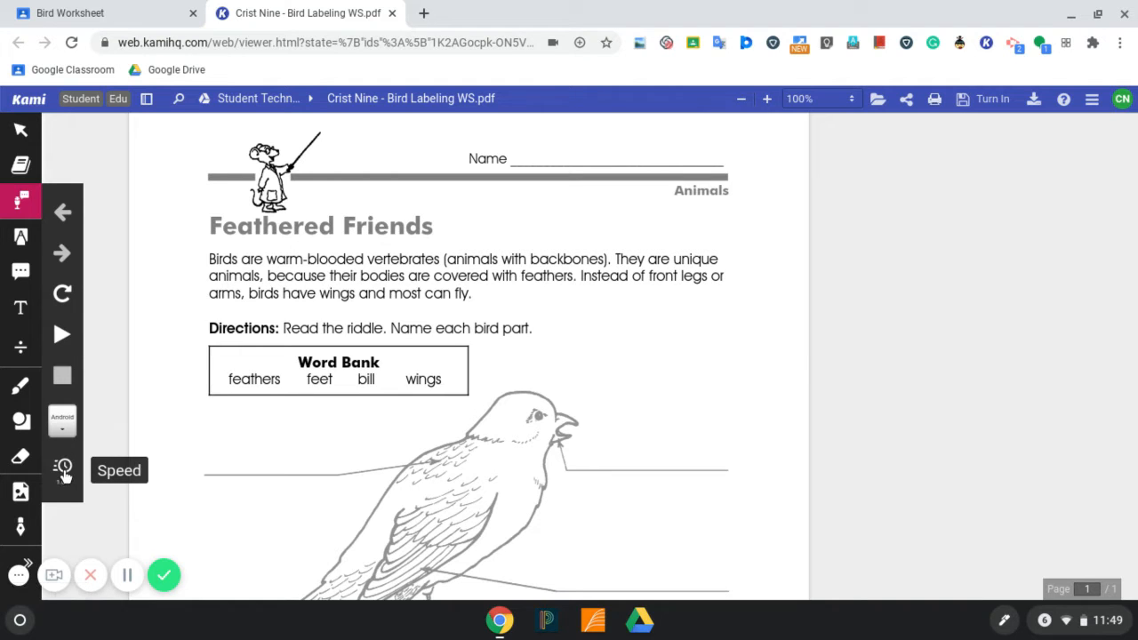
- Highlight "Birds are warm-blooded vertebrates" in the first sentence and the whole Word Bank box in yellow
{"action": "left_click", "coordinate": [22, 240]}
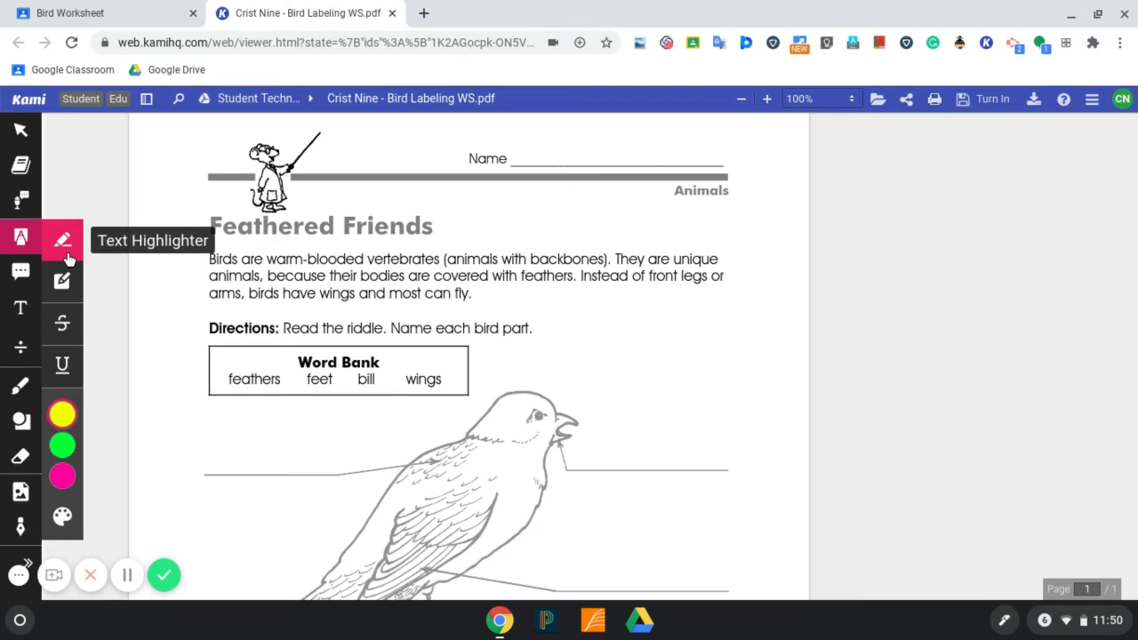
{"action": "left_click_drag", "start_coordinate": [209, 260], "coordinate": [449, 259]}
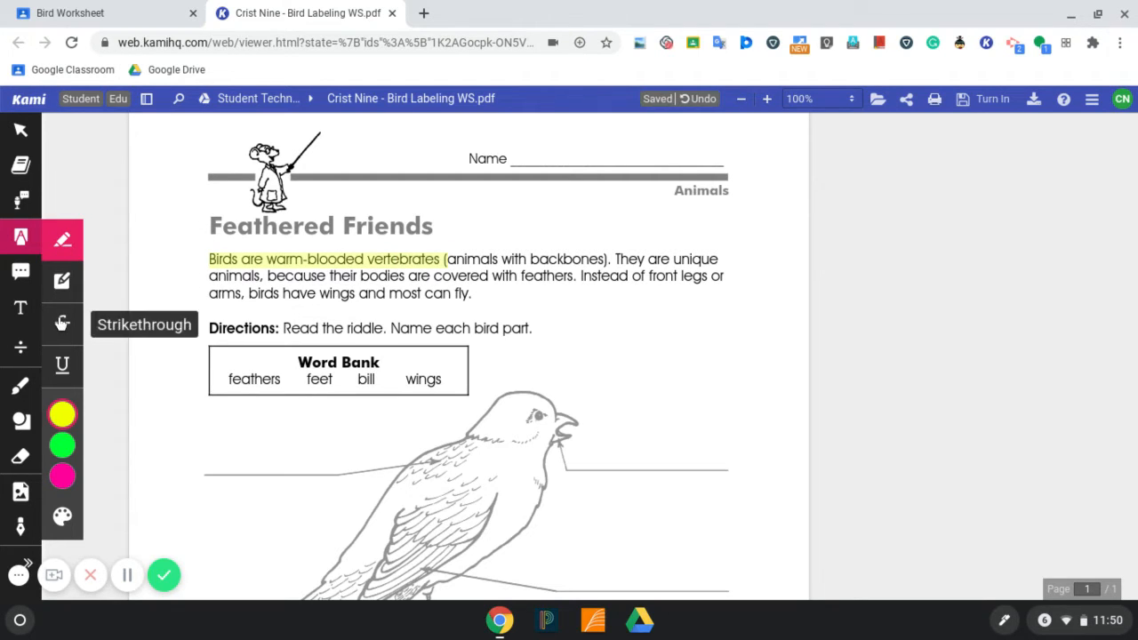
{"action": "left_click", "coordinate": [62, 283]}
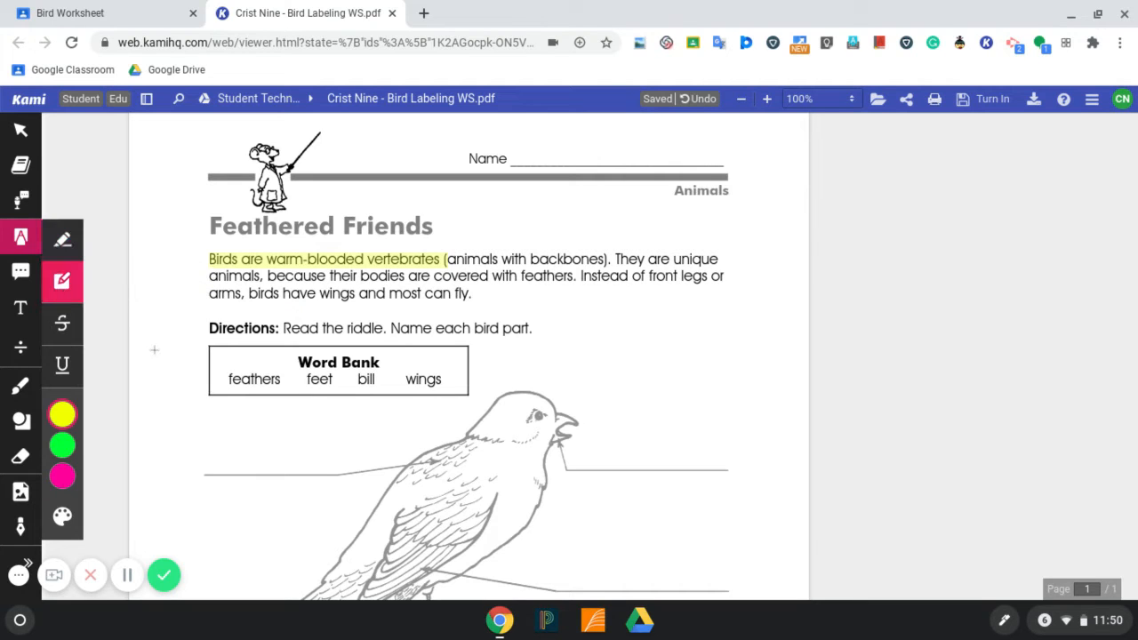
{"action": "left_click_drag", "start_coordinate": [209, 347], "coordinate": [468, 394]}
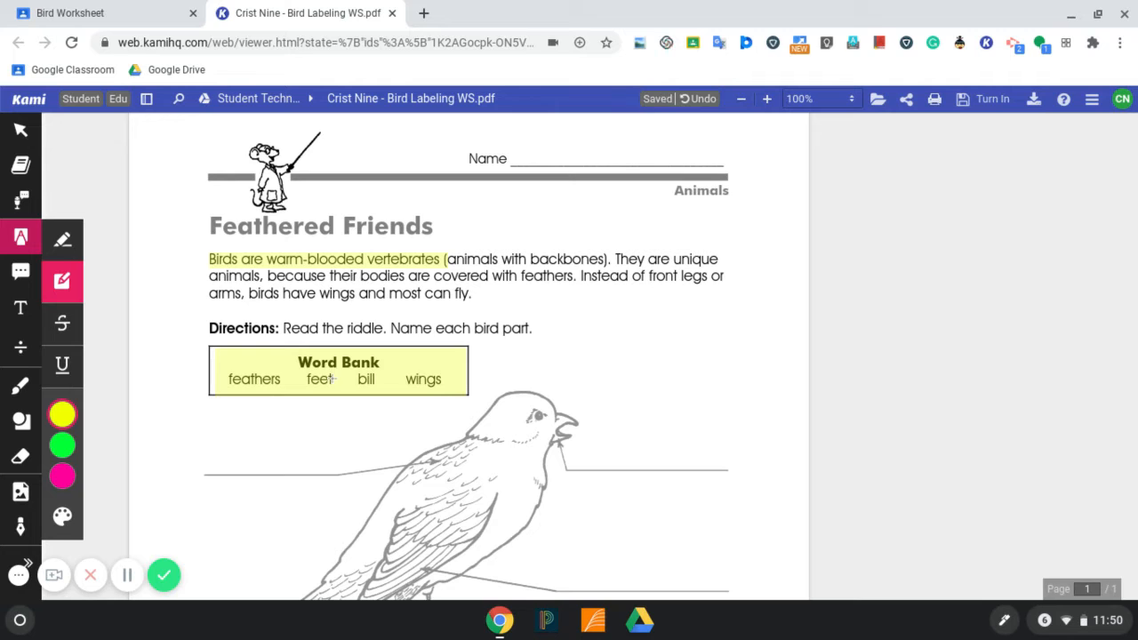
- Add a text comment reading "Test" at the word "Instead" in the introductory paragraph
{"action": "left_click", "coordinate": [21, 272]}
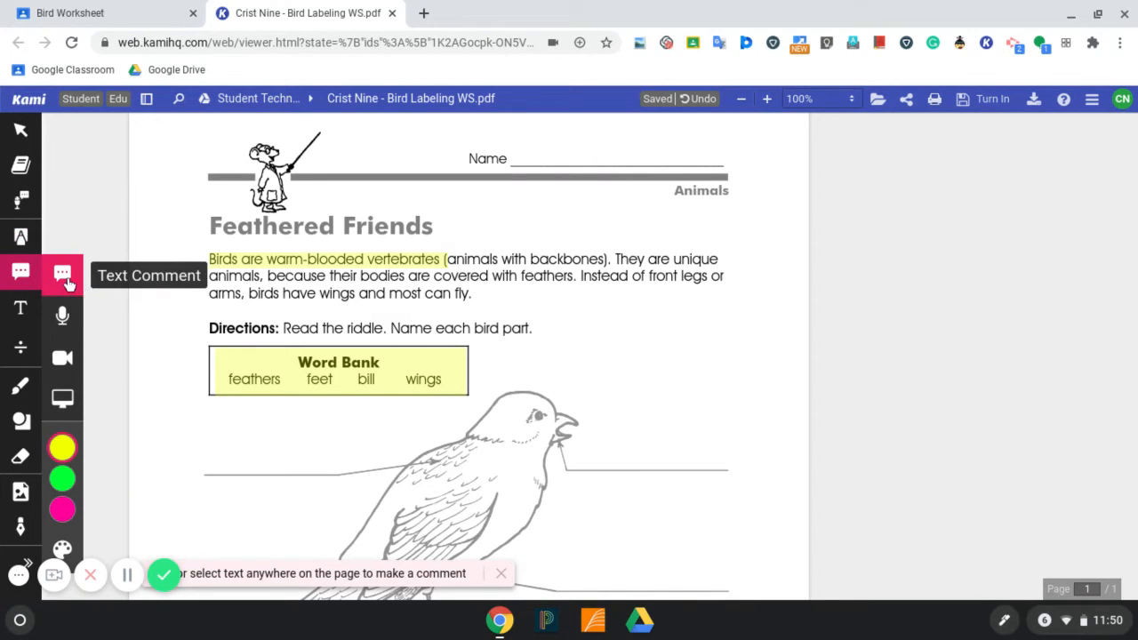
{"action": "left_click", "coordinate": [597, 278]}
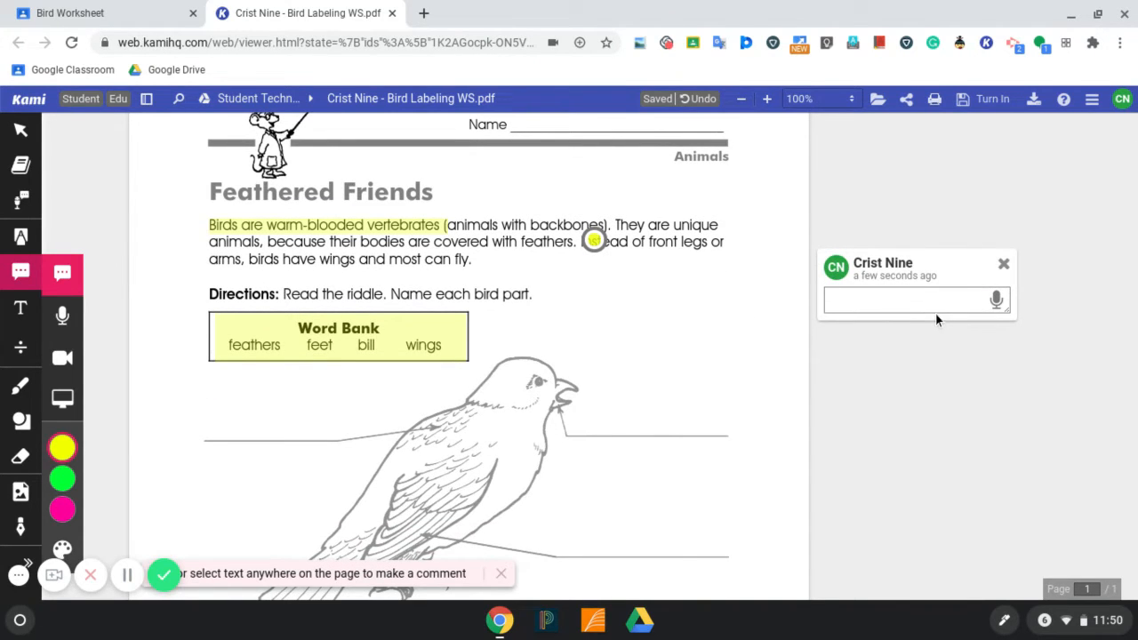
{"action": "type", "text": "Test"}
- Record a short audio comment above the label line for the bird's bill, allowing microphone access
{"action": "left_click", "coordinate": [63, 319]}
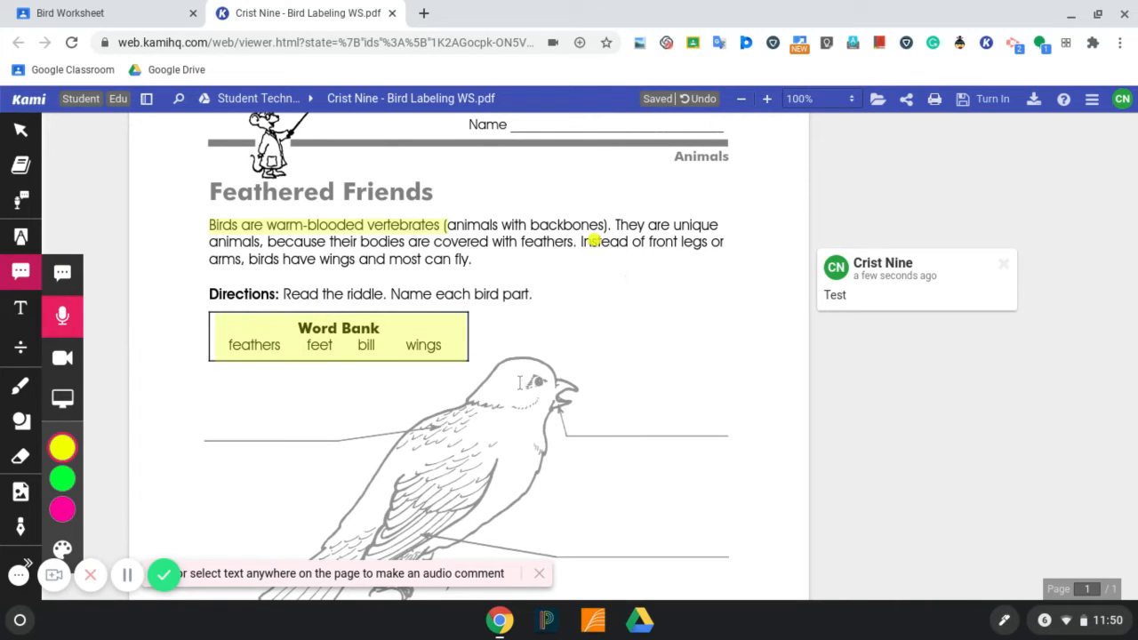
{"action": "left_click", "coordinate": [642, 422]}
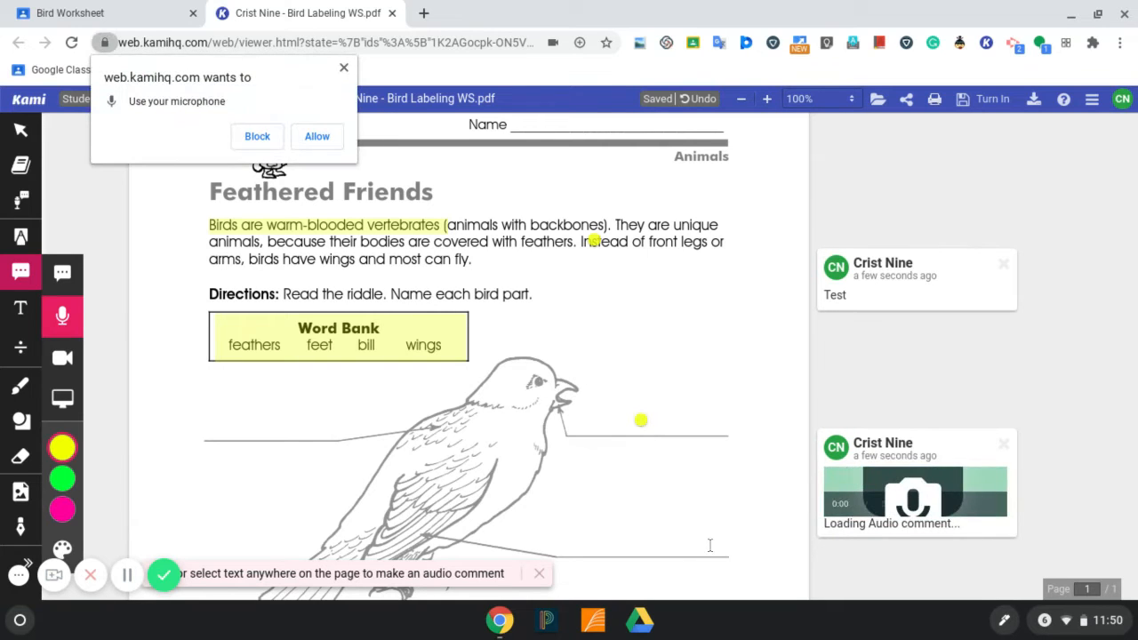
{"action": "left_click", "coordinate": [317, 137]}
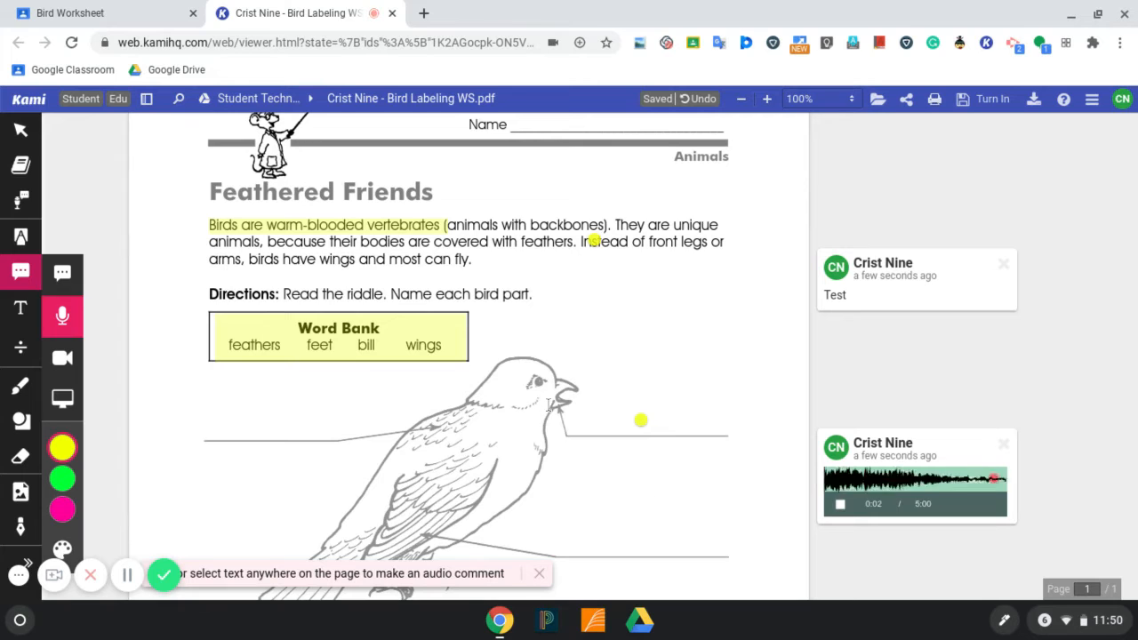
{"action": "left_click", "coordinate": [840, 504]}
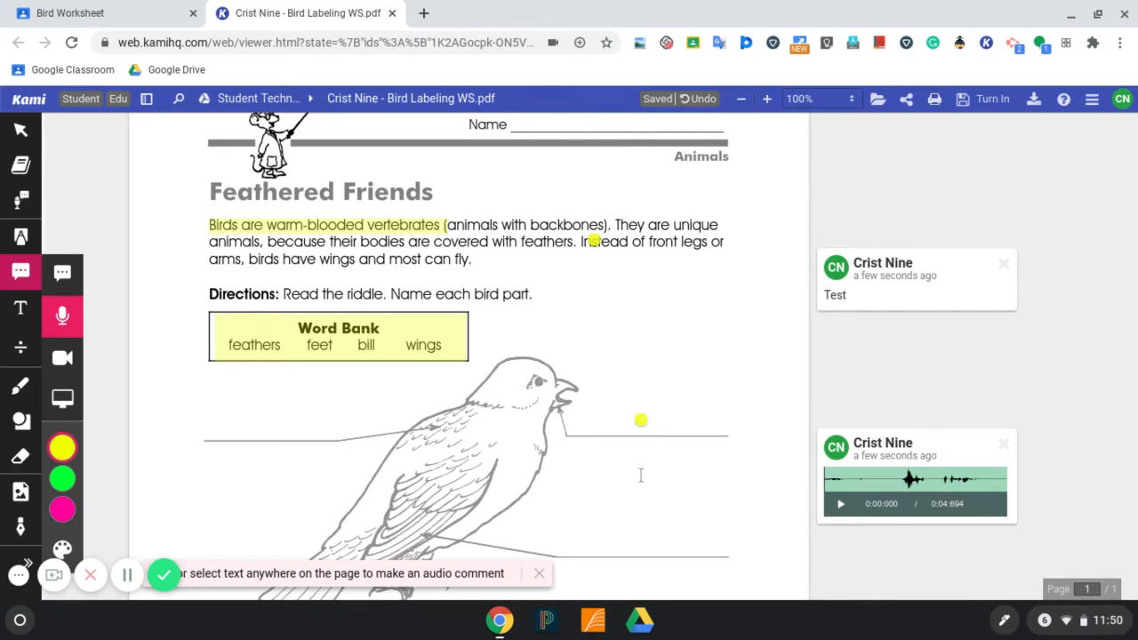
{"action": "scroll", "coordinate": [640, 476], "scroll_direction": "down", "scroll_amount": 1}
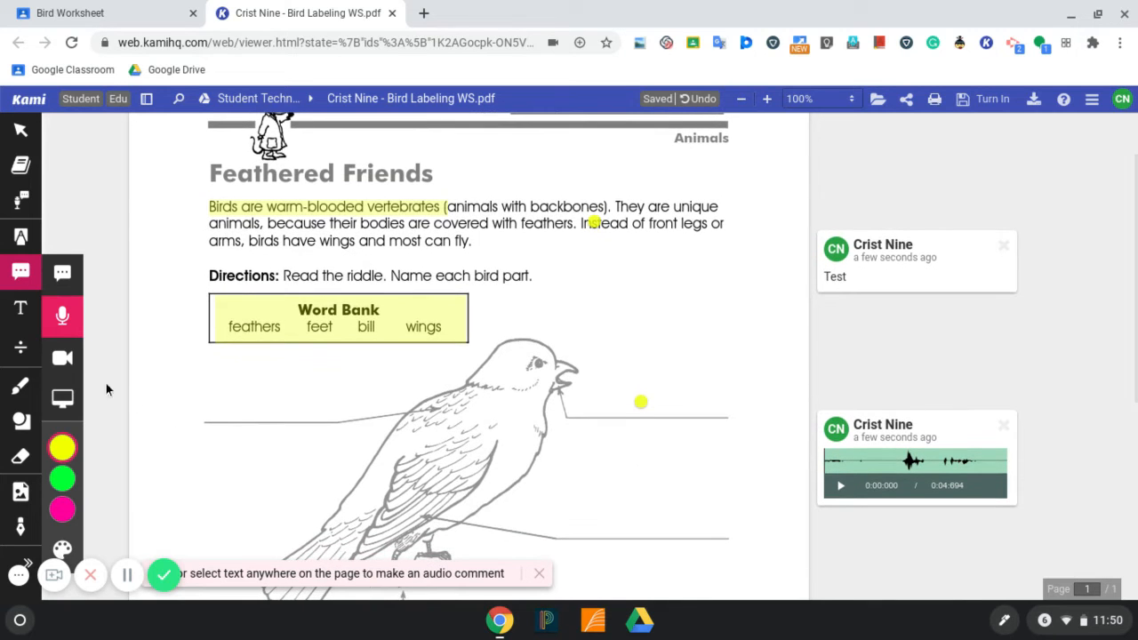
{"action": "left_click", "coordinate": [63, 359]}
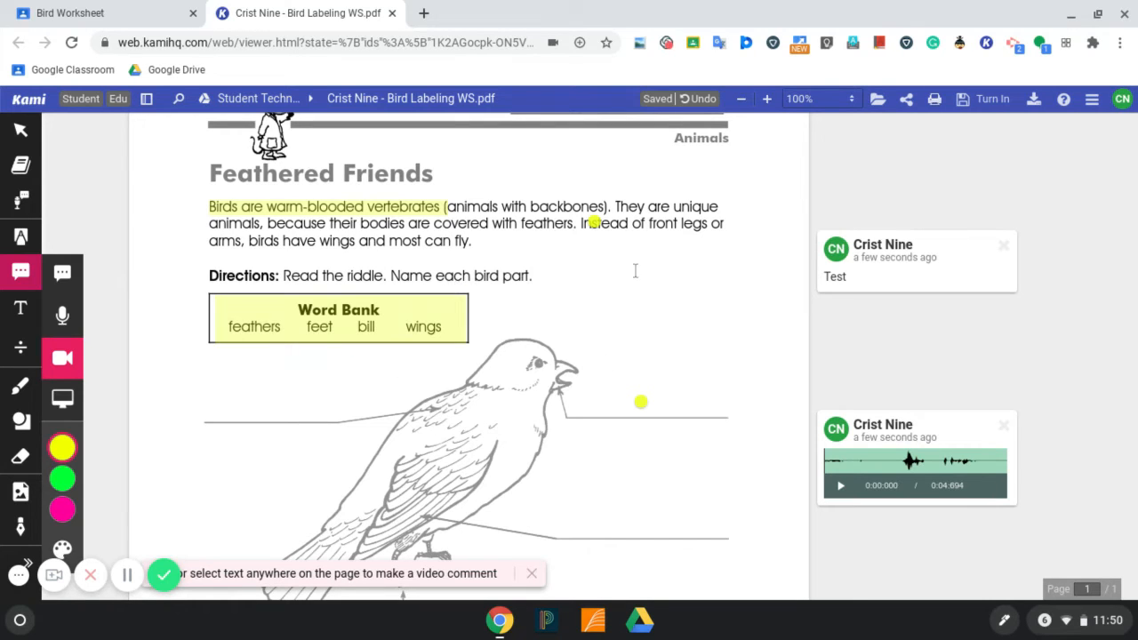
- Add a text box reading "Wing" on the label line that points to the bird's back
{"action": "left_click", "coordinate": [21, 310]}
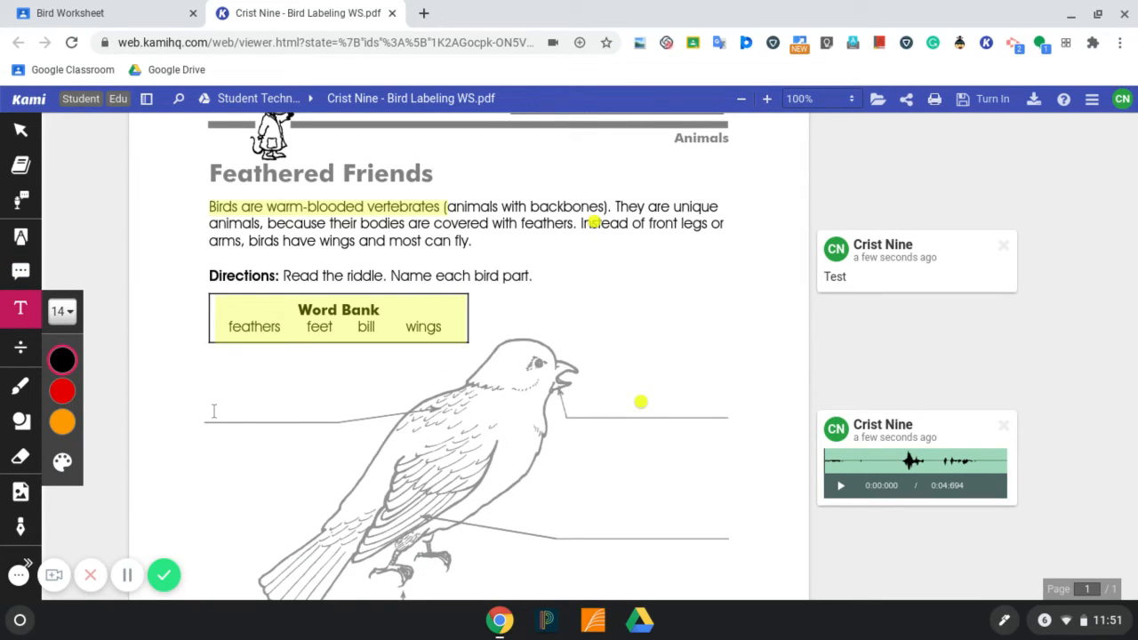
{"action": "left_click", "coordinate": [240, 421]}
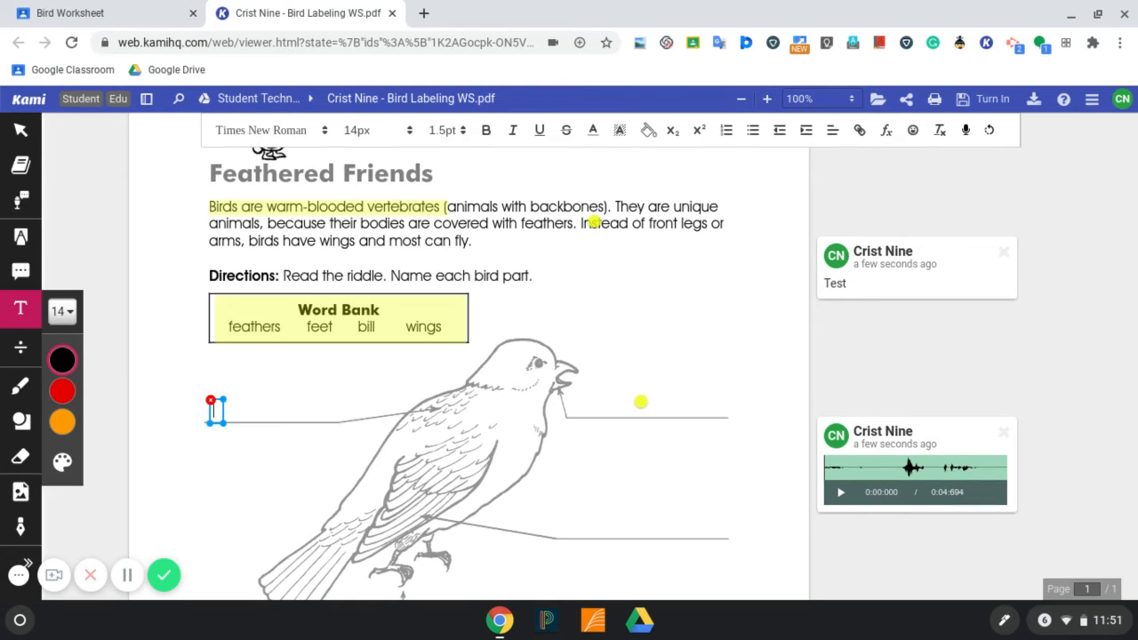
{"action": "type", "text": "T=Wing"}
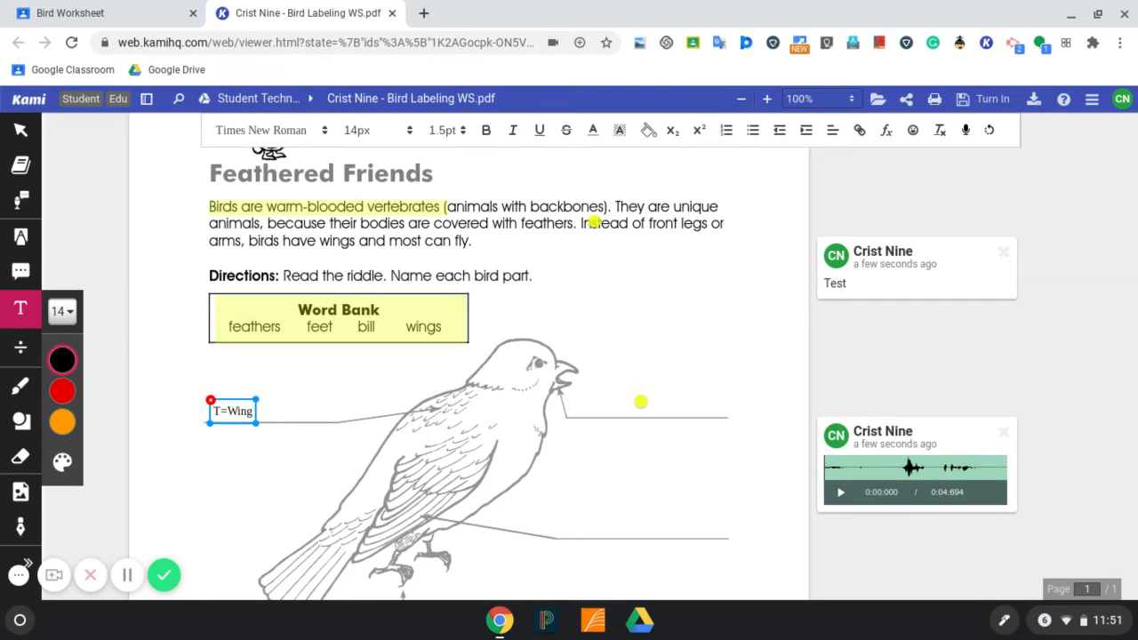
{"action": "key", "text": "BackSpace"}
{"action": "key", "text": "BackSpace"}
{"action": "key", "text": "BackSpace"}
{"action": "key", "text": "BackSpace"}
{"action": "key", "text": "BackSpace"}
{"action": "key", "text": "BackSpace"}
{"action": "type", "text": "W"}
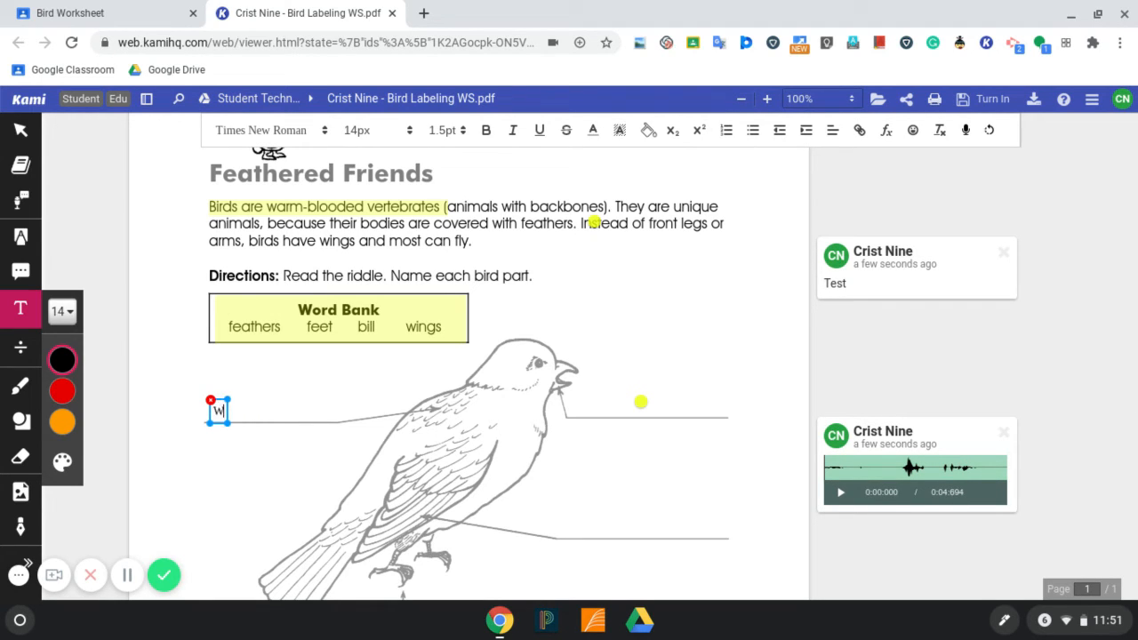
{"action": "type", "text": "ing"}
- Set the "Wing" label's font size to 24px and move the label so it sits just above its line
{"action": "double_click", "coordinate": [225, 412]}
{"action": "left_click", "coordinate": [62, 460]}
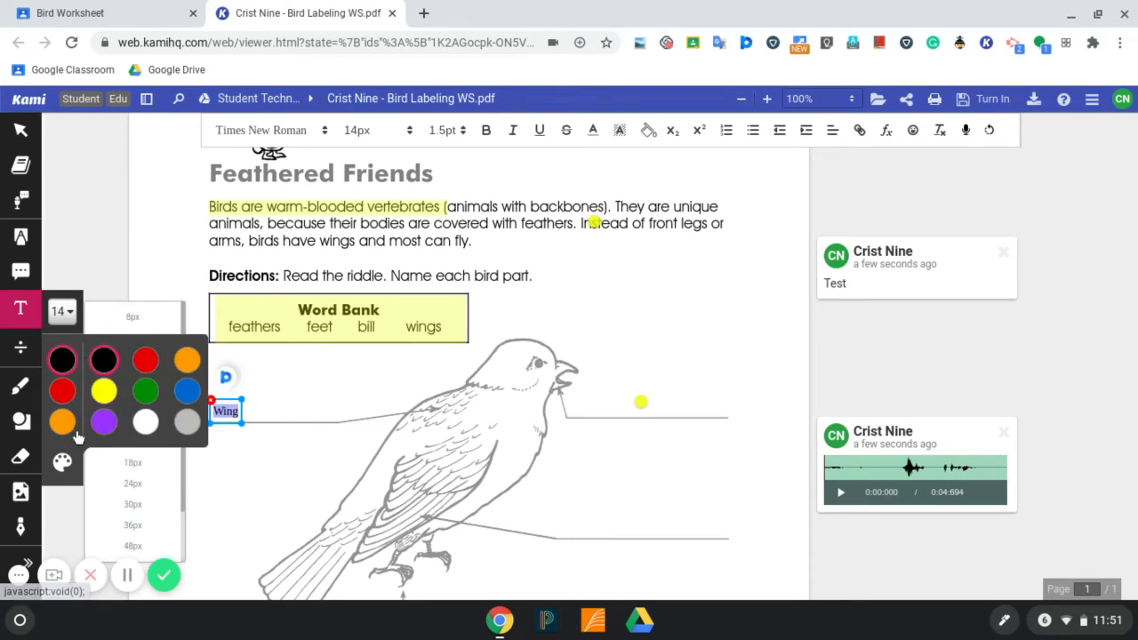
{"action": "left_click", "coordinate": [62, 311]}
{"action": "left_click", "coordinate": [131, 481]}
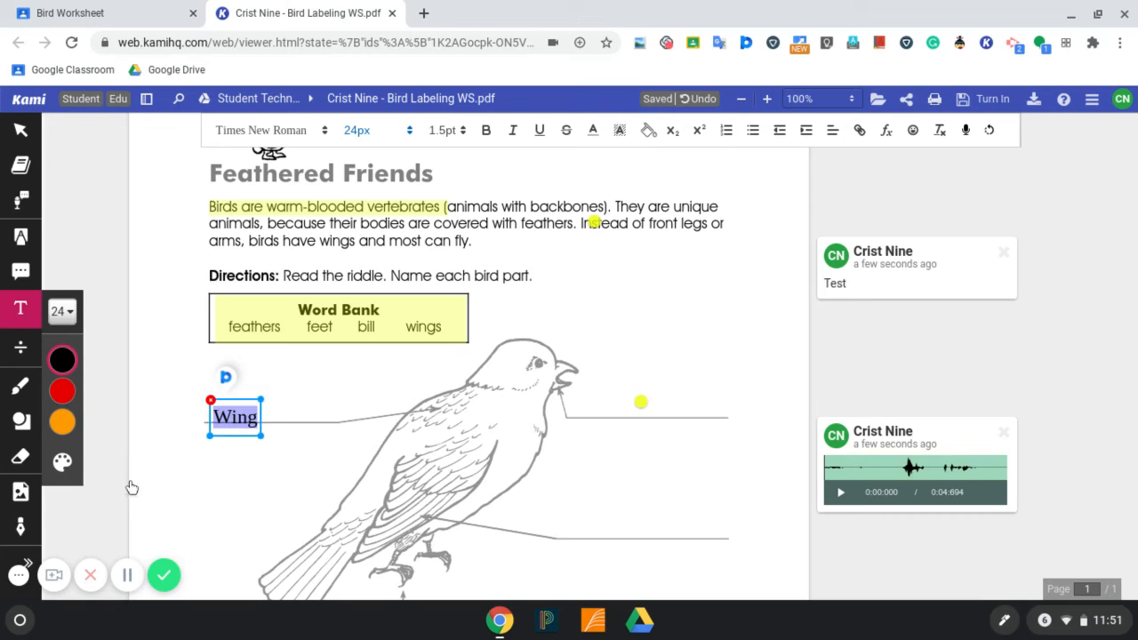
{"action": "left_click", "coordinate": [204, 391]}
{"action": "left_click", "coordinate": [225, 414]}
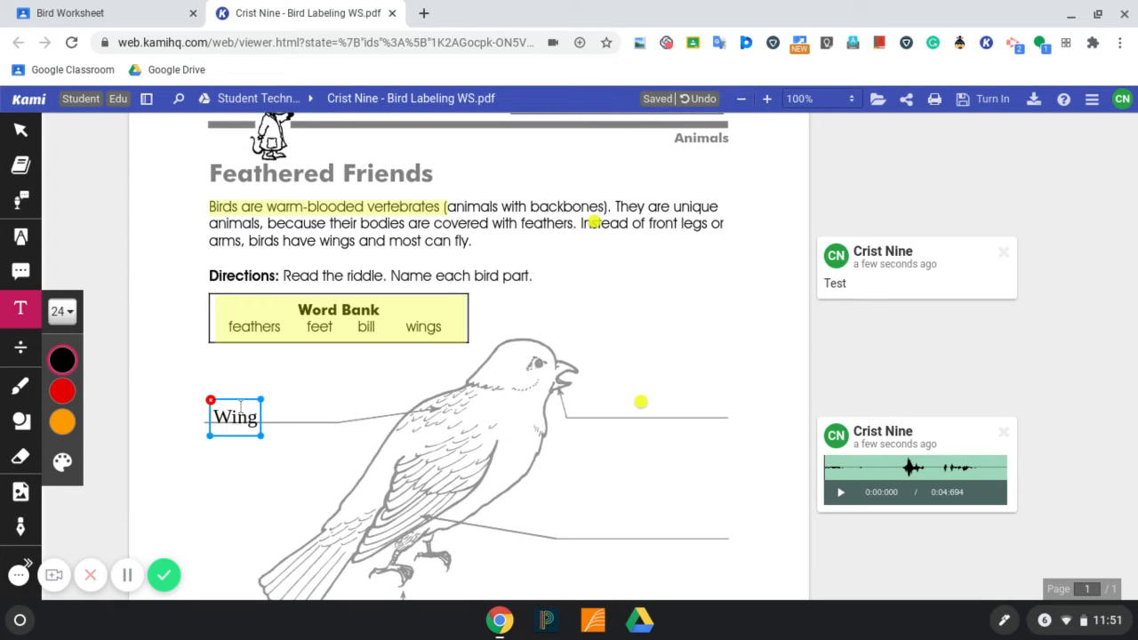
{"action": "left_click_drag", "start_coordinate": [241, 401], "coordinate": [268, 389]}
{"action": "left_click", "coordinate": [266, 455]}
{"action": "left_click", "coordinate": [267, 455]}
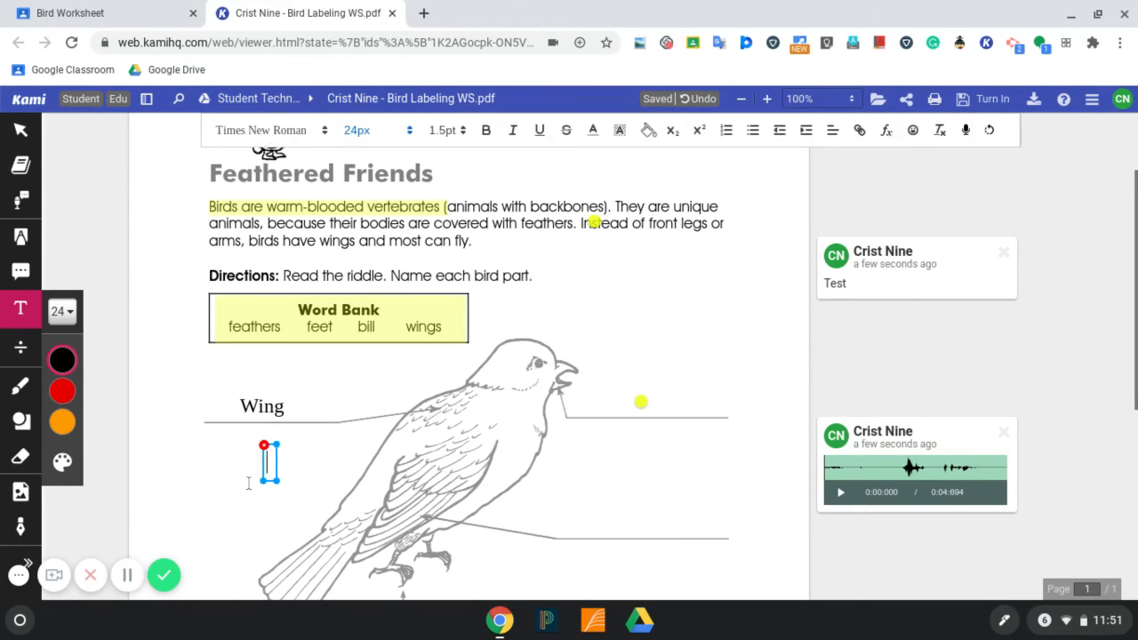
- Browse the math symbols available for insertion with the Equation tool
{"action": "scroll", "coordinate": [267, 445], "scroll_direction": "down", "scroll_amount": 1}
{"action": "left_click", "coordinate": [24, 352]}
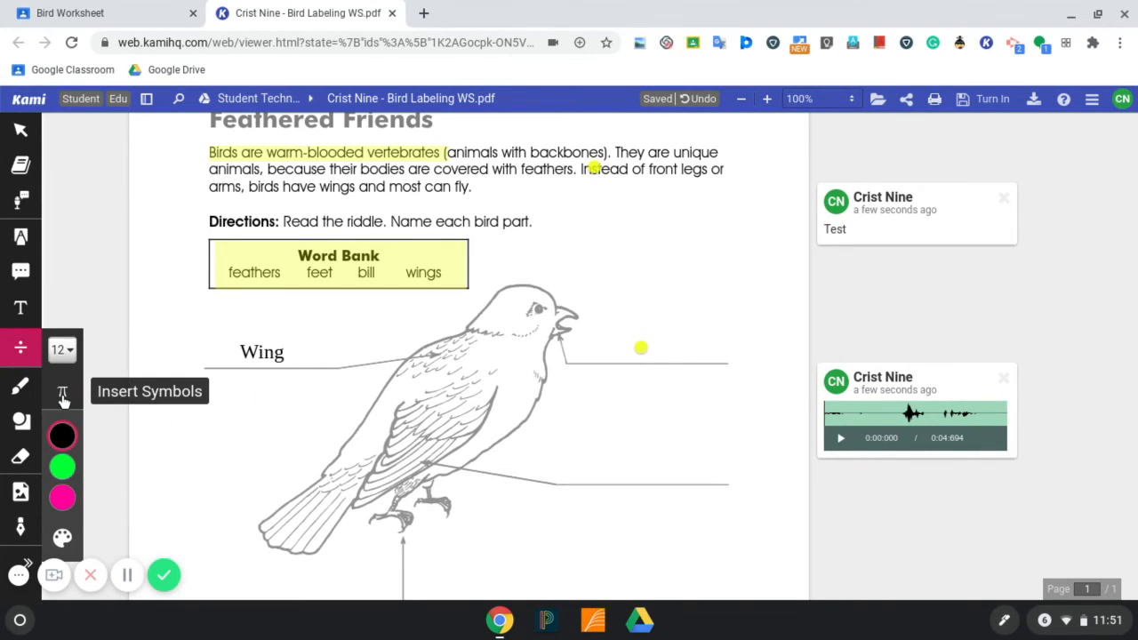
{"action": "left_click", "coordinate": [62, 397]}
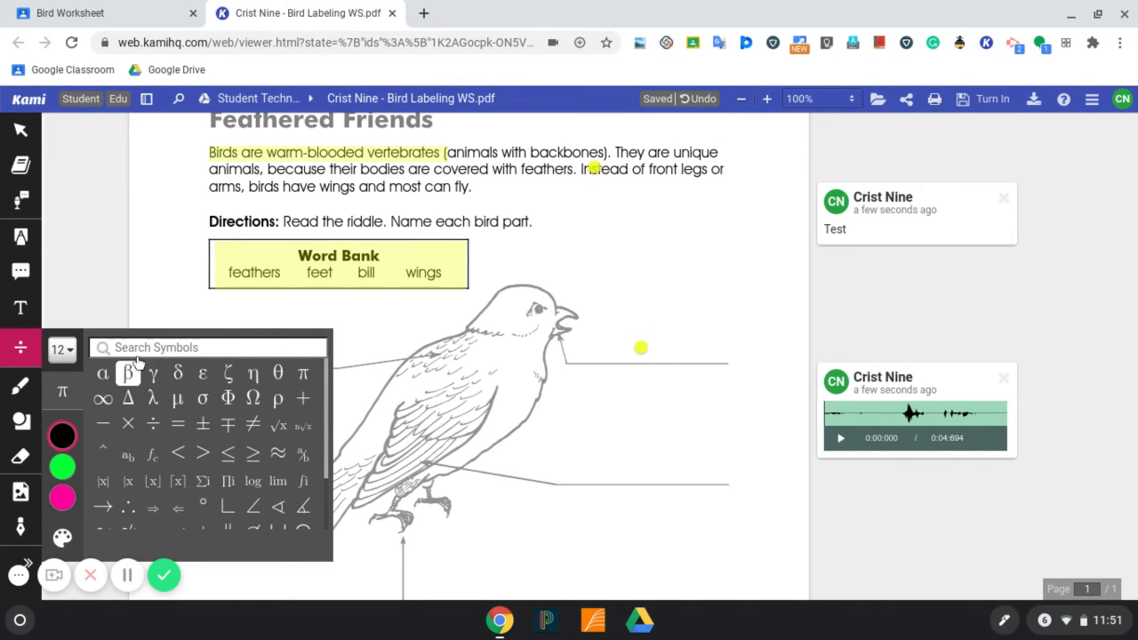
- Handwrite "Foot" in black on the label line that points to the bird's feet
{"action": "left_click", "coordinate": [24, 393]}
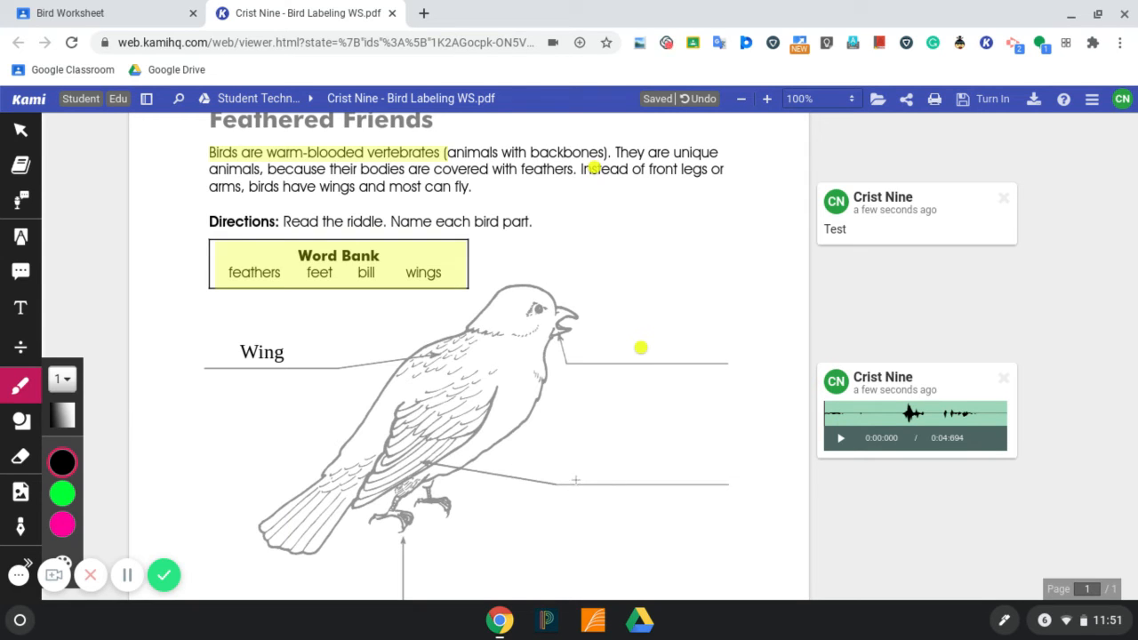
{"action": "scroll", "coordinate": [521, 513], "scroll_direction": "down", "scroll_amount": 2}
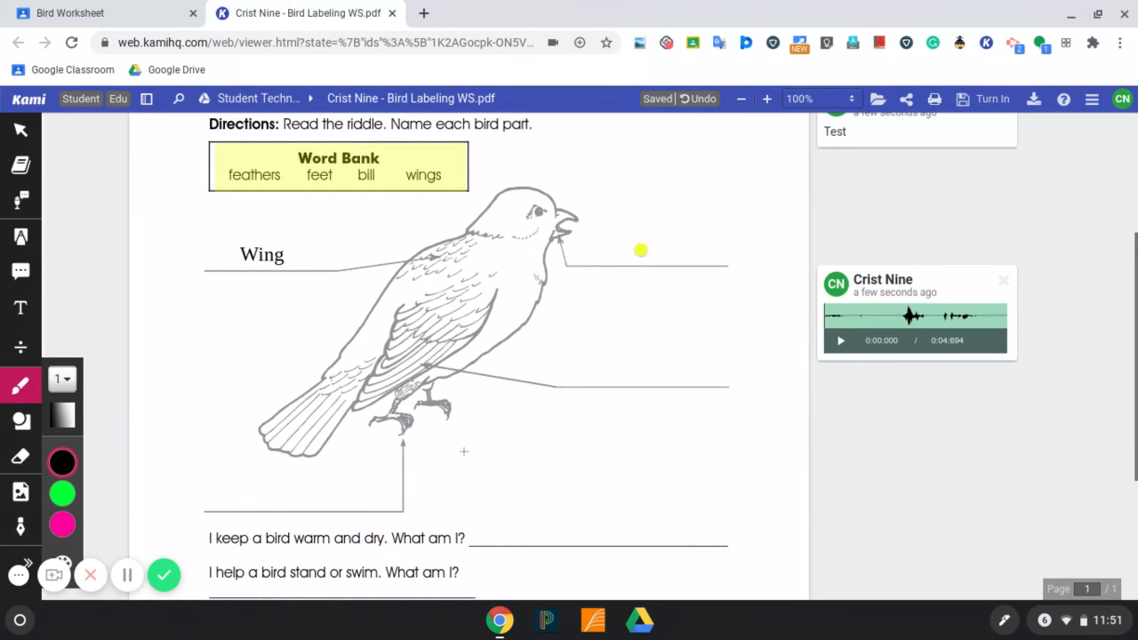
{"action": "mouse_move", "coordinate": [228, 513]}
{"action": "left_mouse_down"}
{"action": "mouse_move", "coordinate": [227, 493]}
{"action": "mouse_move", "coordinate": [252, 478]}
{"action": "mouse_move", "coordinate": [281, 505]}
{"action": "mouse_move", "coordinate": [293, 493]}
{"action": "mouse_move", "coordinate": [338, 507]}
{"action": "left_mouse_up"}
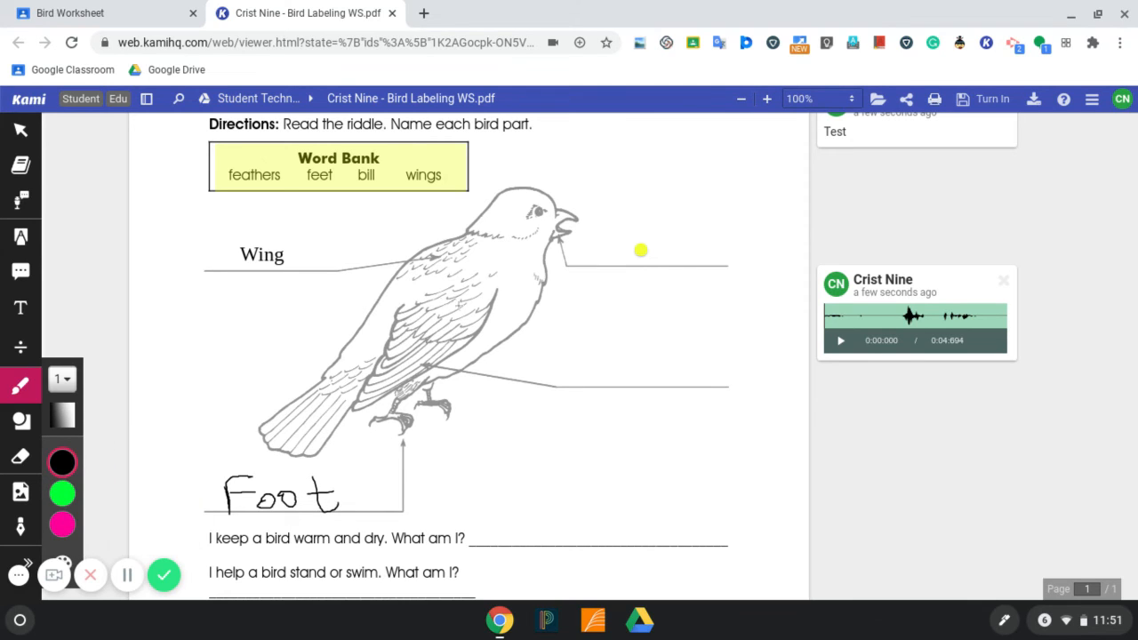
- Erase the handwritten "Foot" label from the line below the bird
{"action": "left_click", "coordinate": [21, 423]}
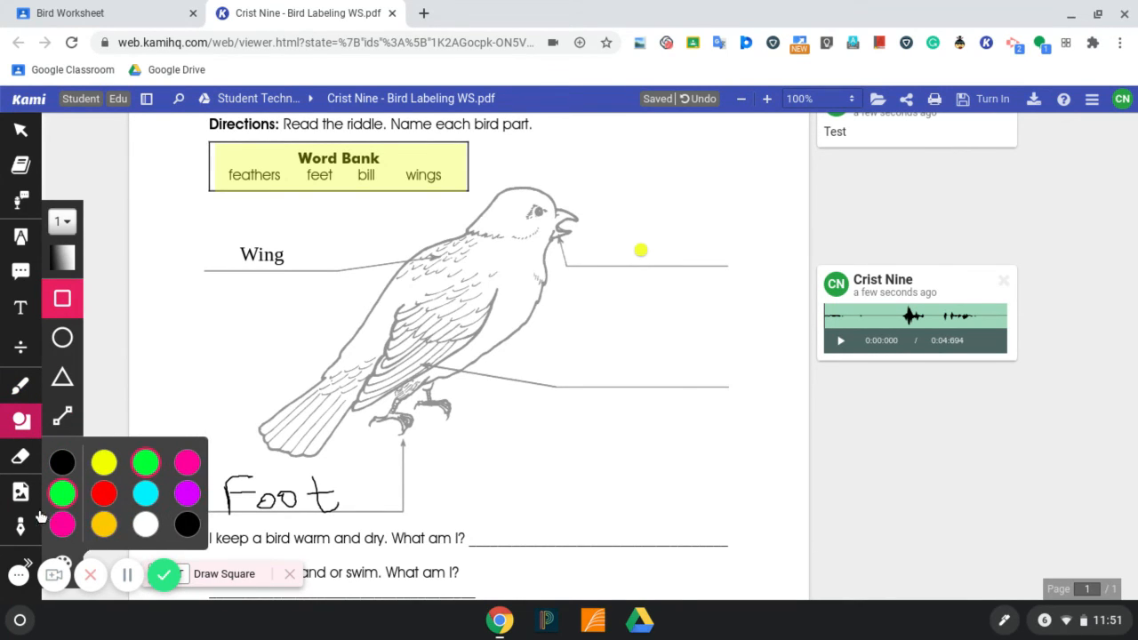
{"action": "left_click", "coordinate": [20, 464]}
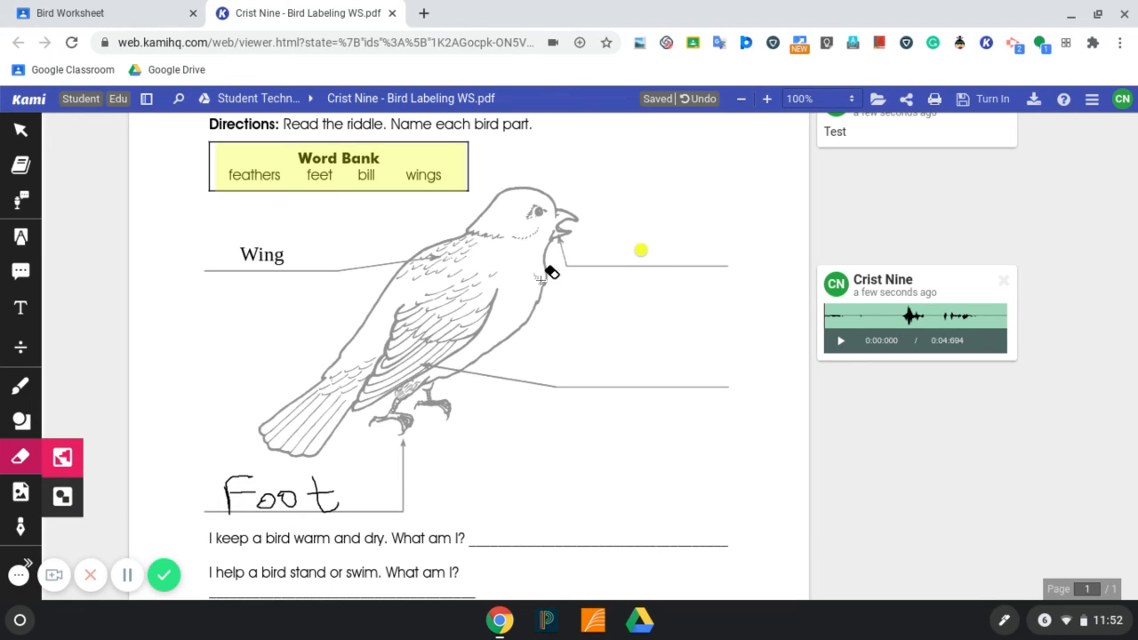
{"action": "left_click", "coordinate": [230, 485]}
{"action": "mouse_move", "coordinate": [229, 485]}
{"action": "left_mouse_down"}
{"action": "mouse_move", "coordinate": [231, 505]}
{"action": "mouse_move", "coordinate": [288, 494]}
{"action": "left_mouse_up"}
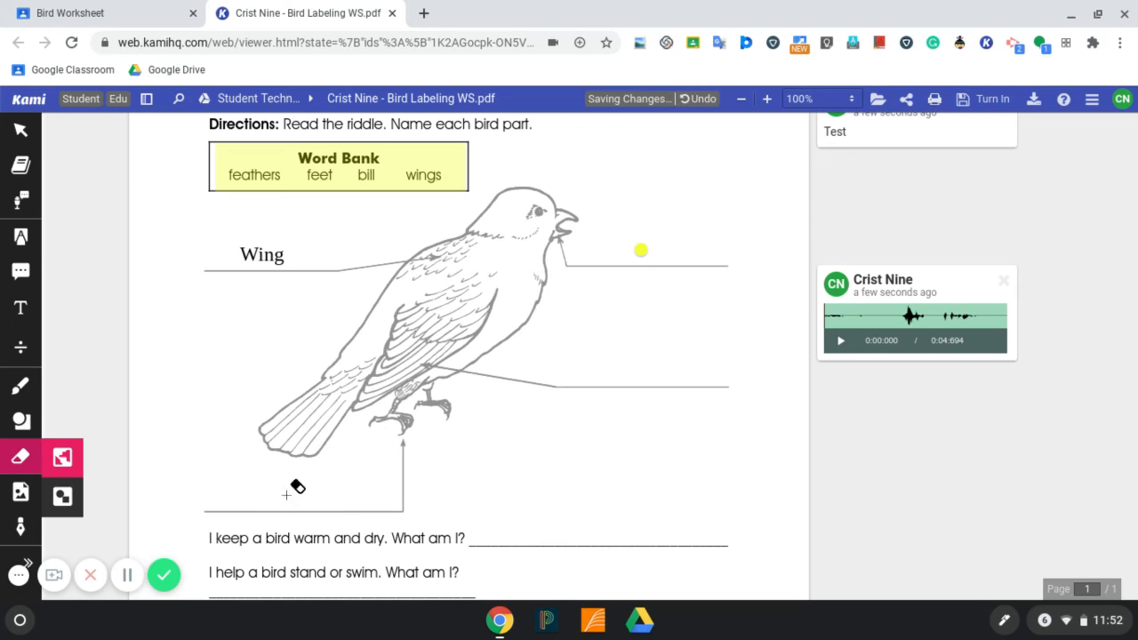
- Close the annotated worksheet and its PDF preview to return to the Bird Worksheet assignment in Google Classroom
{"action": "scroll", "coordinate": [363, 359], "scroll_direction": "up", "scroll_amount": 5}
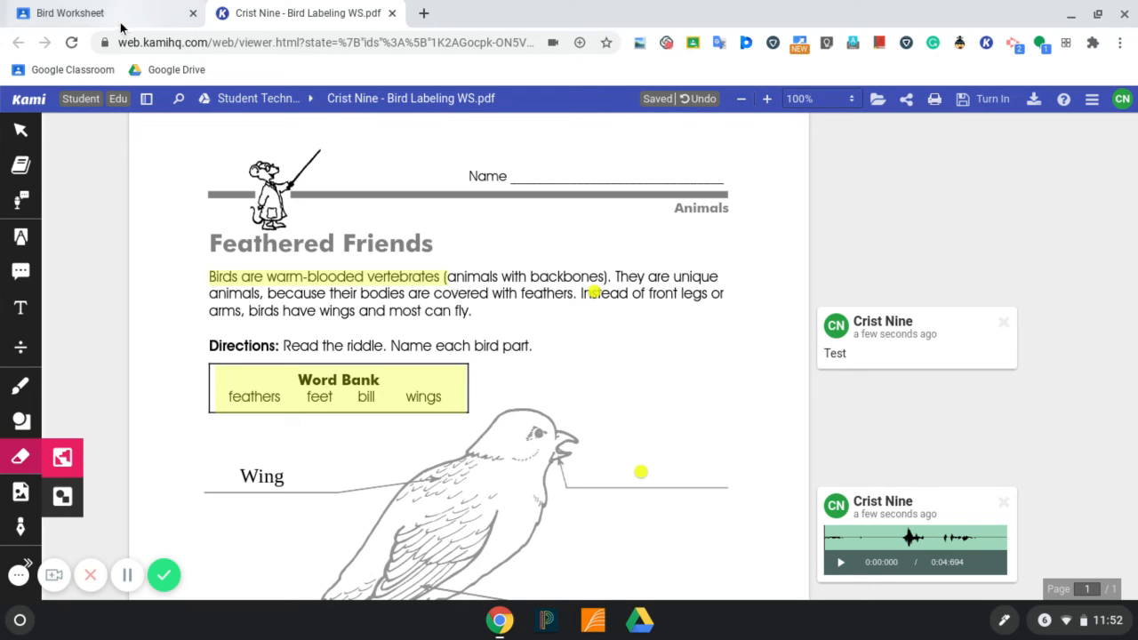
{"action": "left_click", "coordinate": [392, 13]}
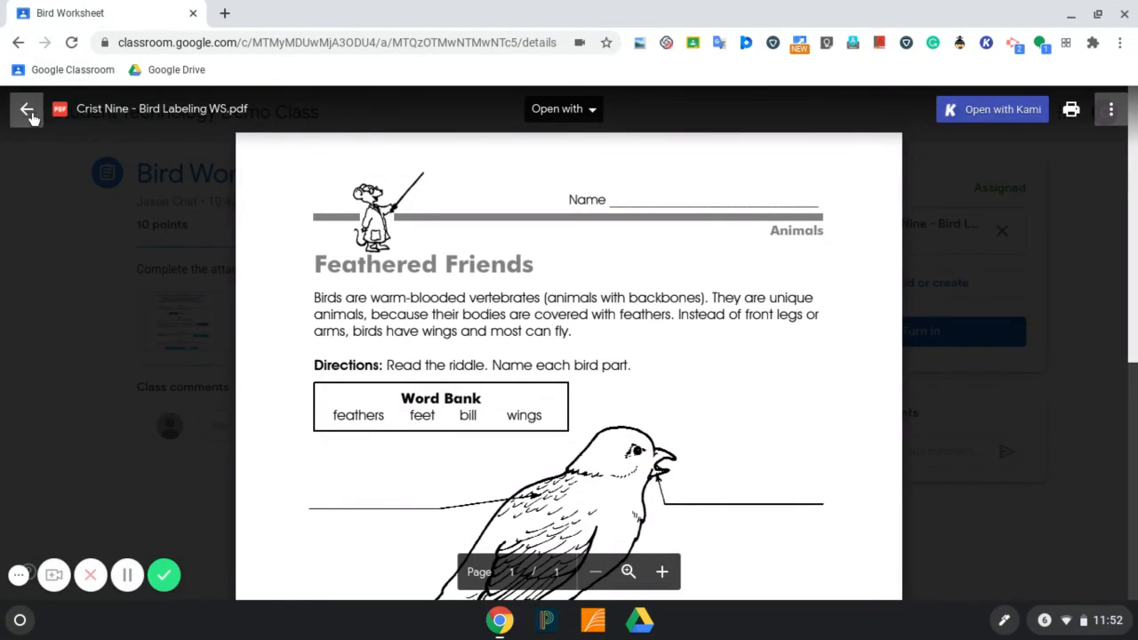
{"action": "left_click", "coordinate": [27, 111]}
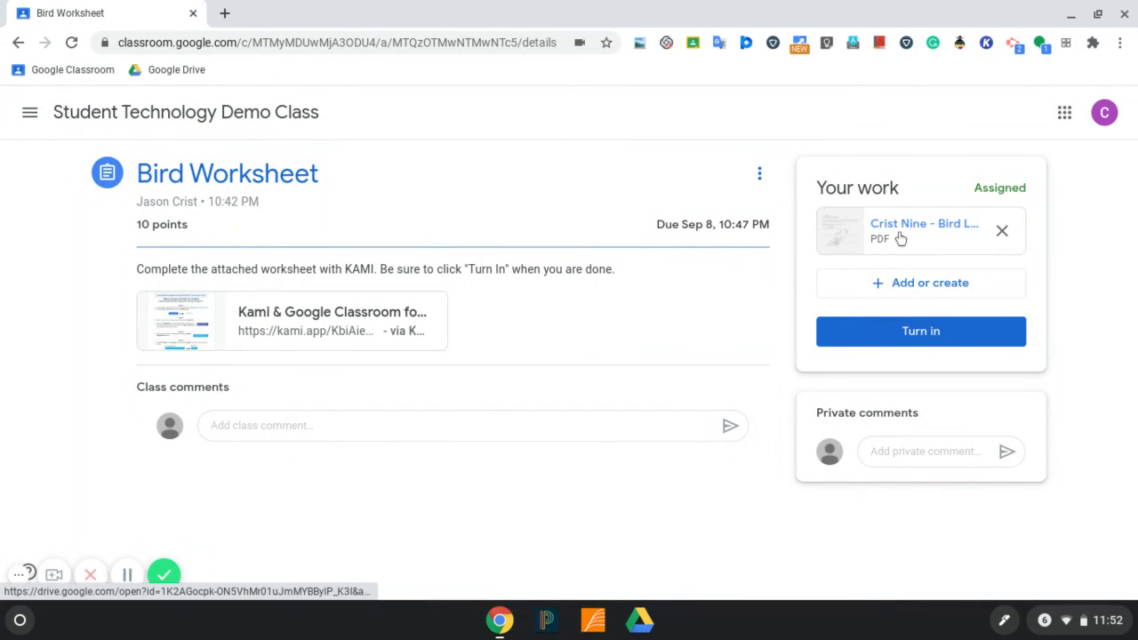